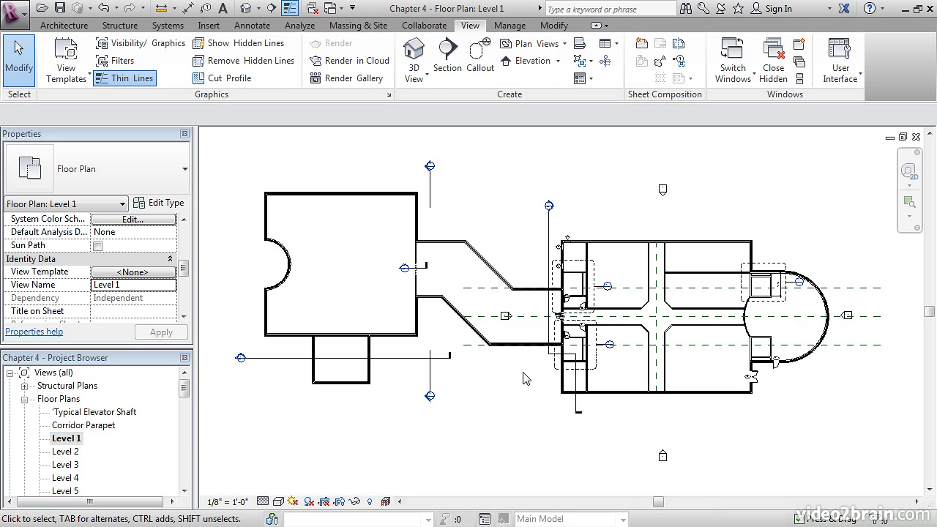
# - Start a perspective camera view in the Level 1 plan, placing its eye in the main corridor just east of the cross corridor
pyautogui.scroll(5, 607, 360)
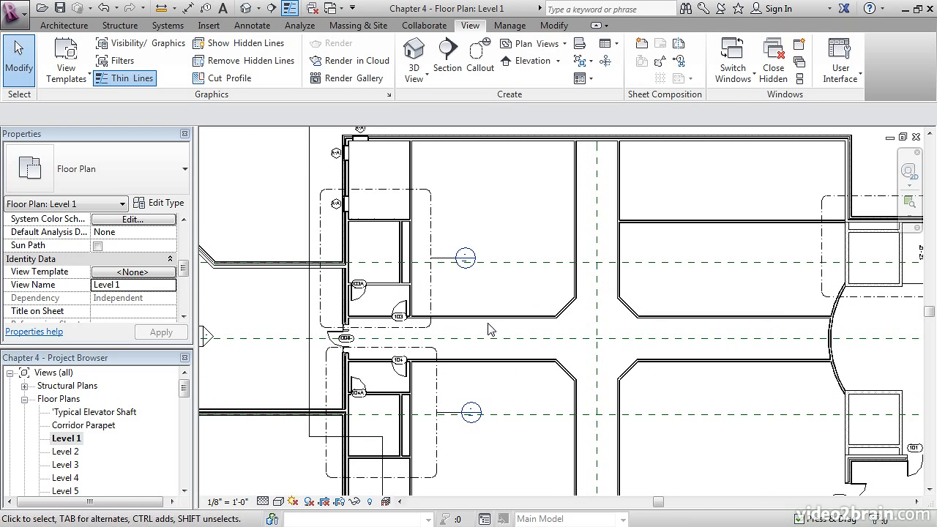
pyautogui.moveTo(498, 334); pyautogui.dragTo(529, 344, button='middle')
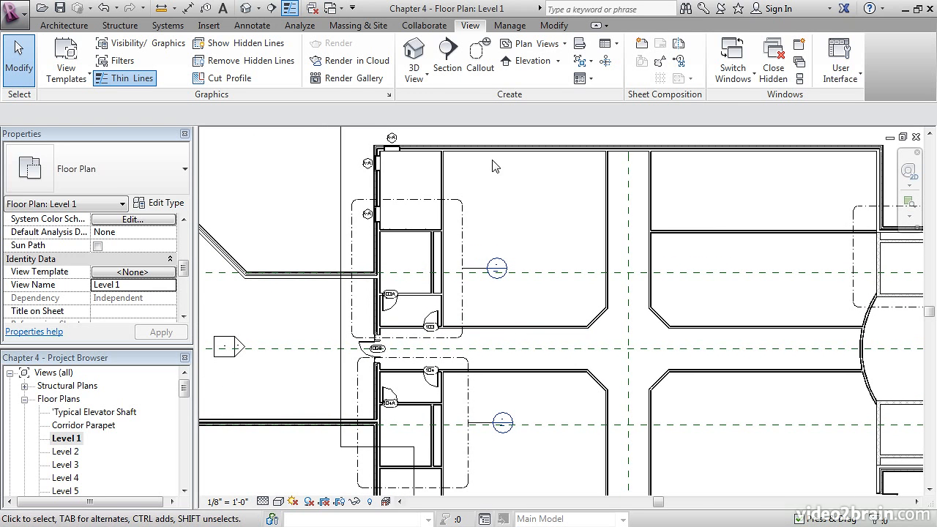
pyautogui.click(418, 79)
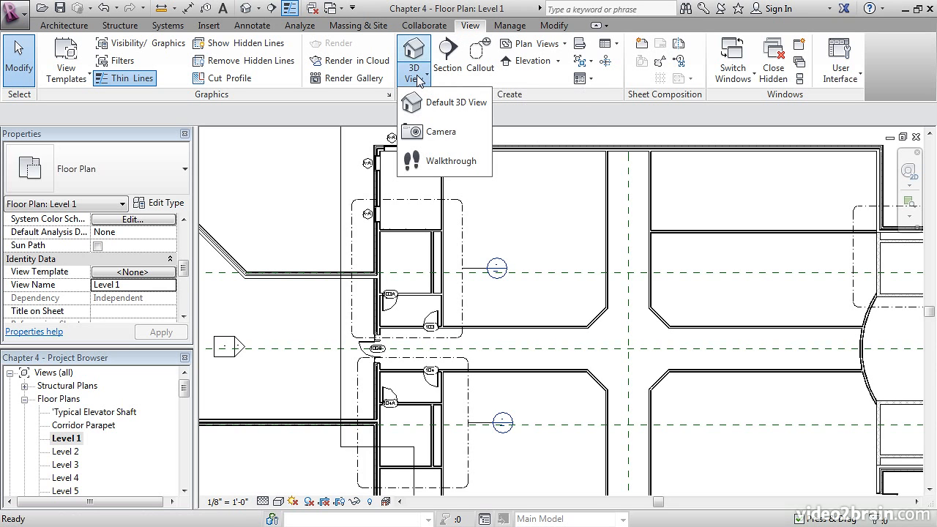
pyautogui.click(447, 132)
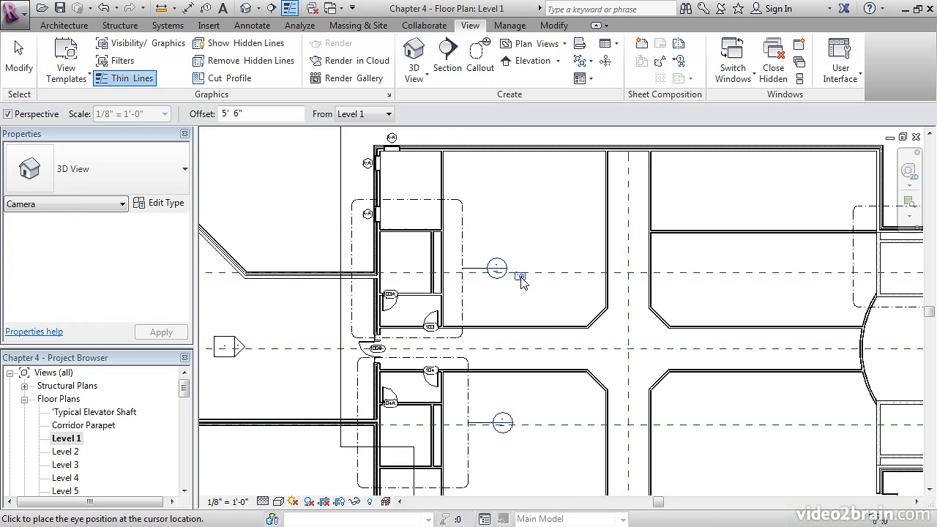
pyautogui.moveTo(543, 306); pyautogui.dragTo(521, 239, button='middle')
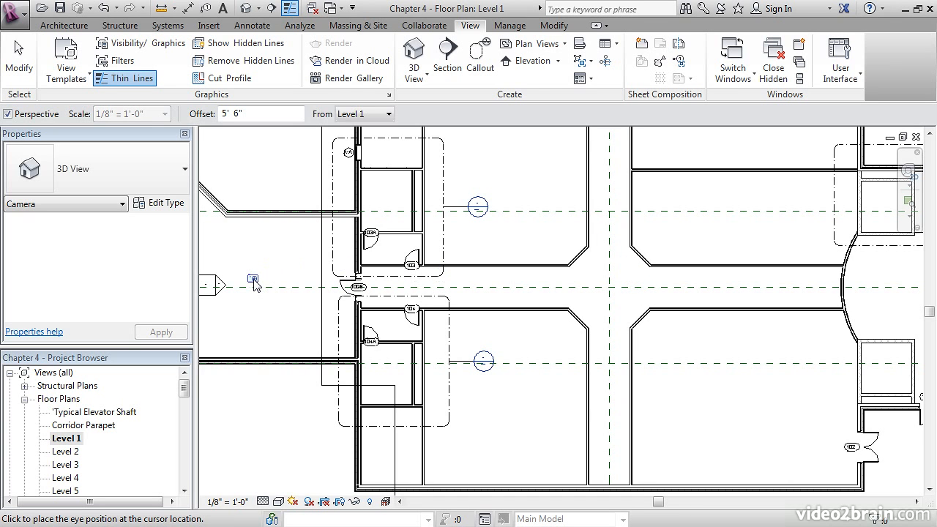
pyautogui.moveTo(537, 281); pyautogui.dragTo(540, 297, button='middle')
pyautogui.scroll(1, 540, 297)
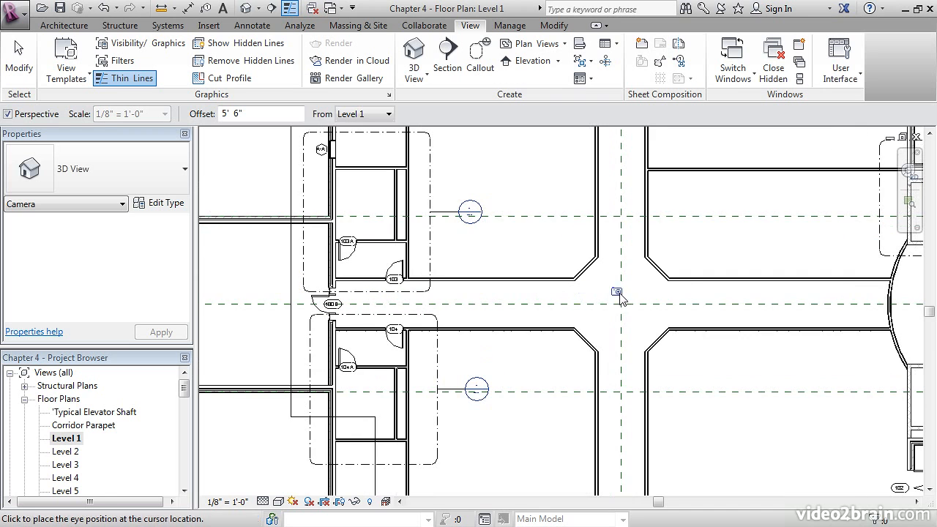
pyautogui.click(666, 304)
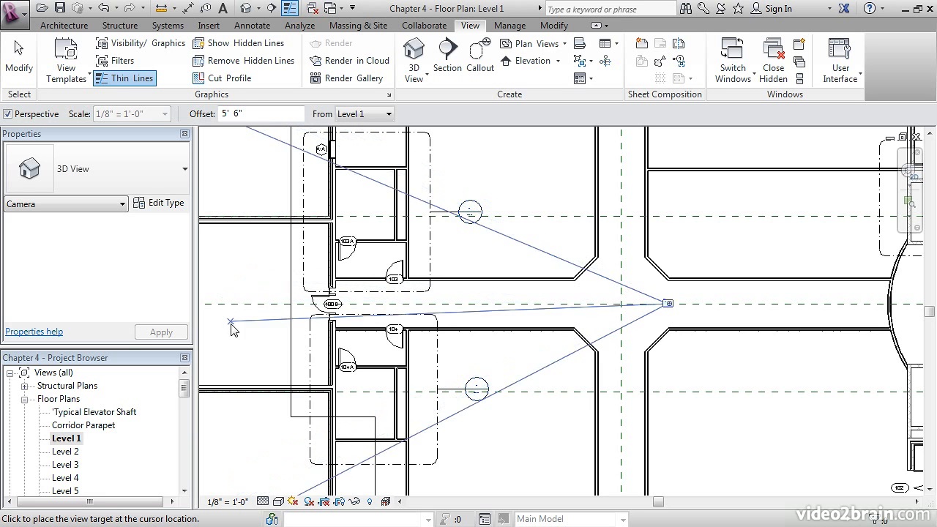
# - Aim the camera west along the corridor centerline, placing its target outside the entrance door
pyautogui.moveTo(245, 301); pyautogui.dragTo(346, 283, button='middle')
pyautogui.scroll(-2, 345, 284)
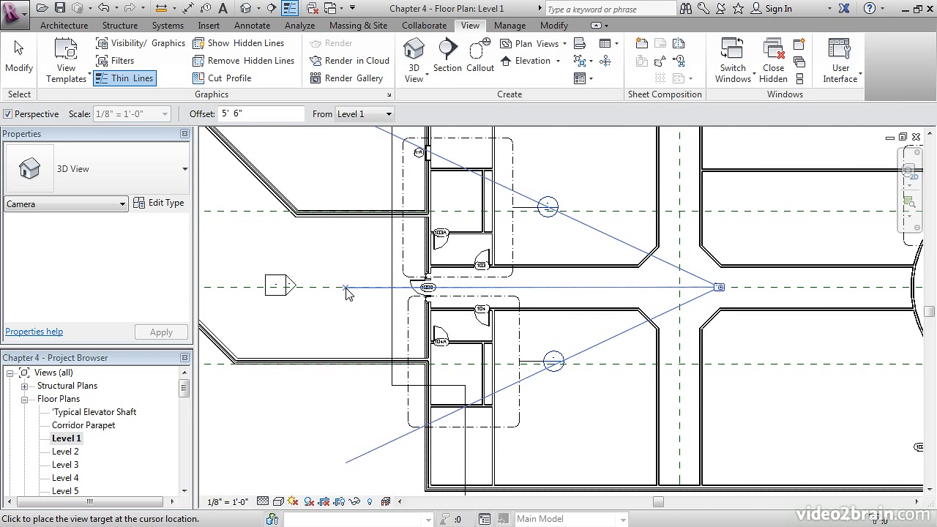
pyautogui.scroll(-2, 346, 293)
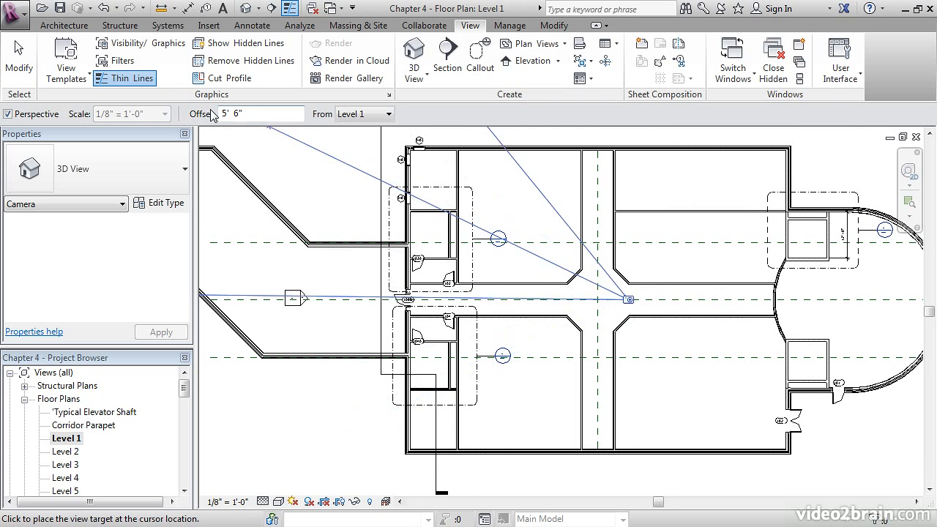
pyautogui.click(323, 300)
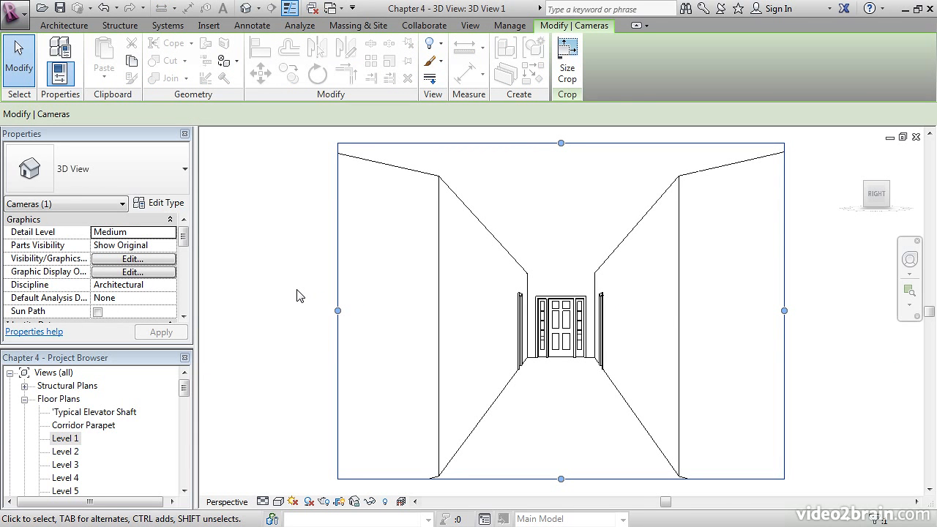
# - Set the new camera view to Fine detail level and the Realistic visual style
pyautogui.click(263, 502)
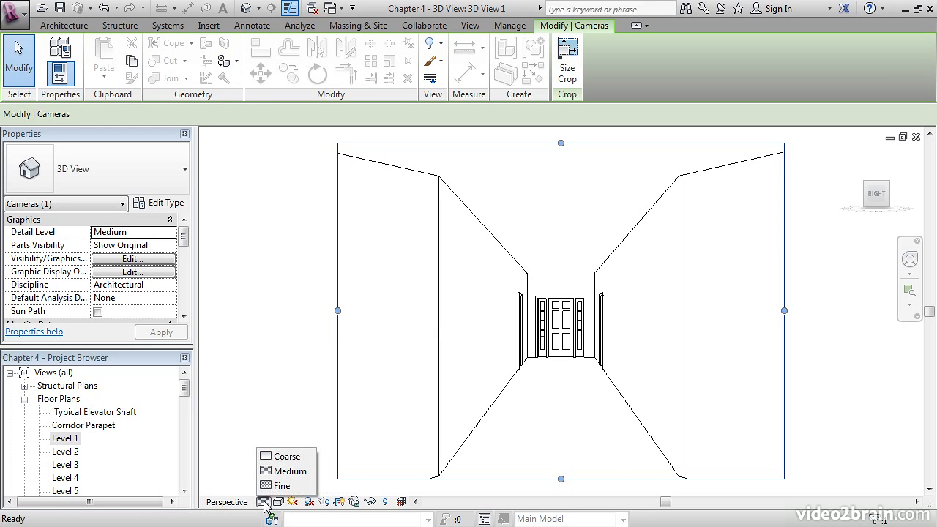
pyautogui.click(281, 486)
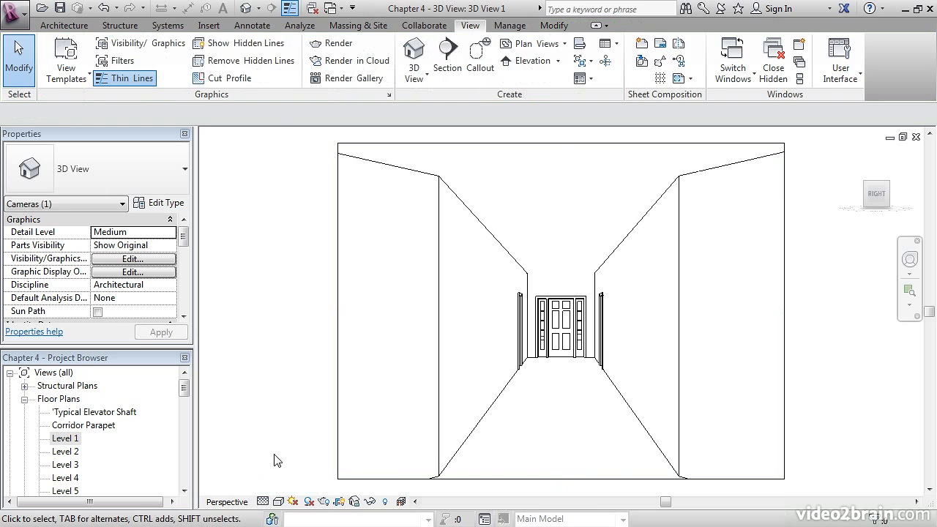
pyautogui.click(279, 502)
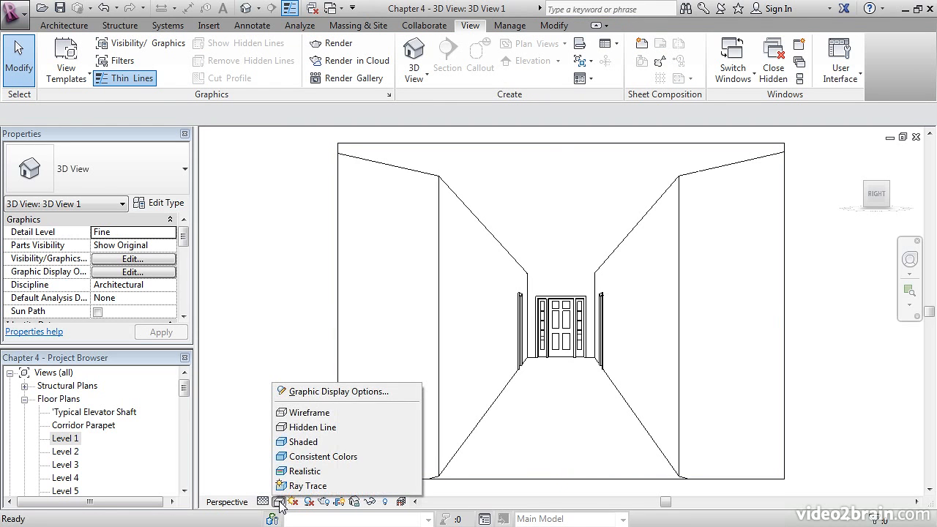
pyautogui.click(302, 470)
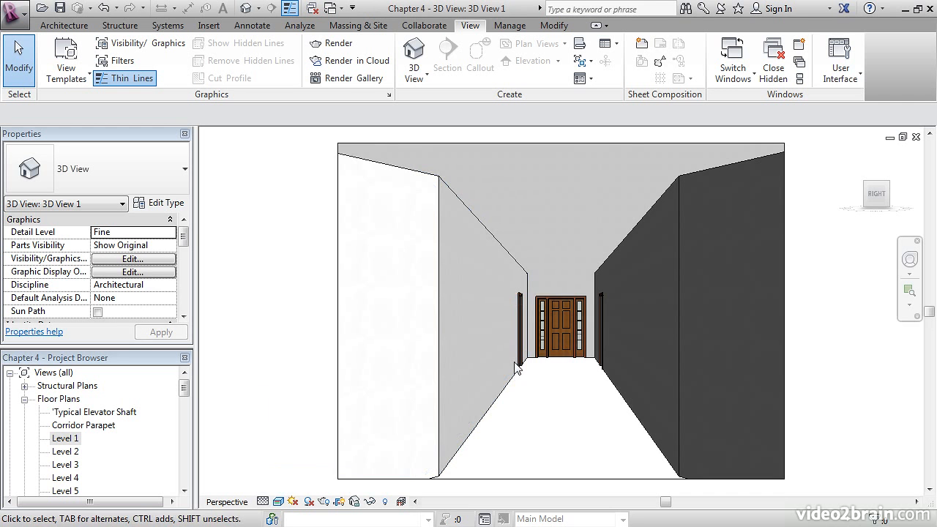
# - Look closely at the corridor's end door, and try shadows in the view before switching them back off
pyautogui.scroll(5, 556, 333)
pyautogui.scroll(5, 556, 333)
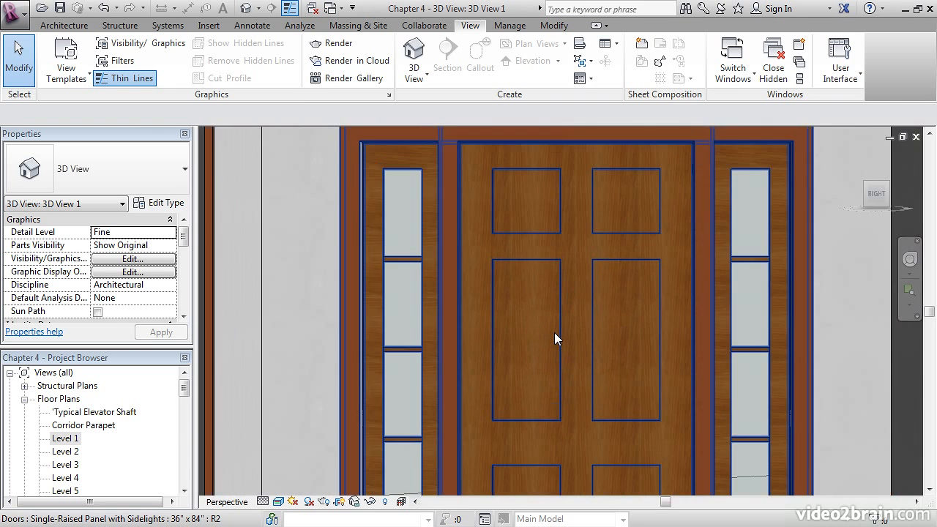
pyautogui.scroll(-10, 597, 338)
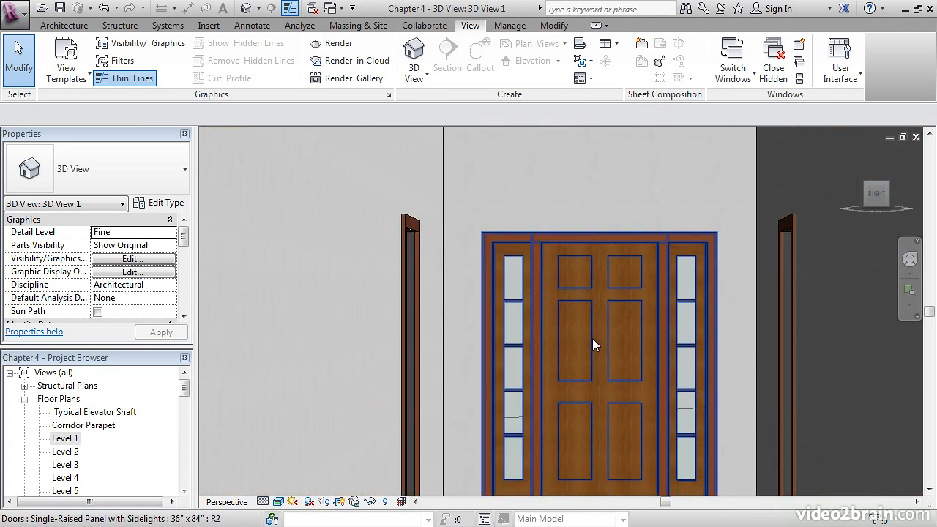
pyautogui.scroll(2, 583, 378)
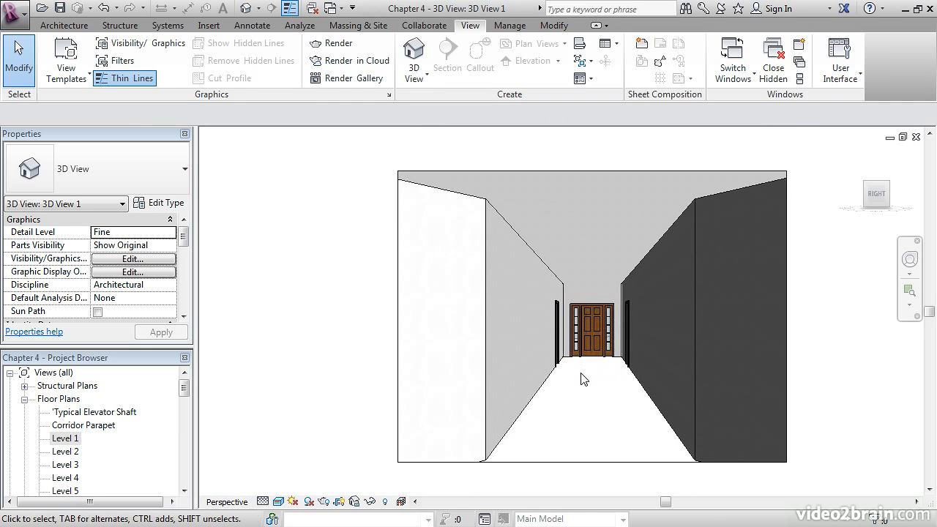
pyautogui.click(307, 504)
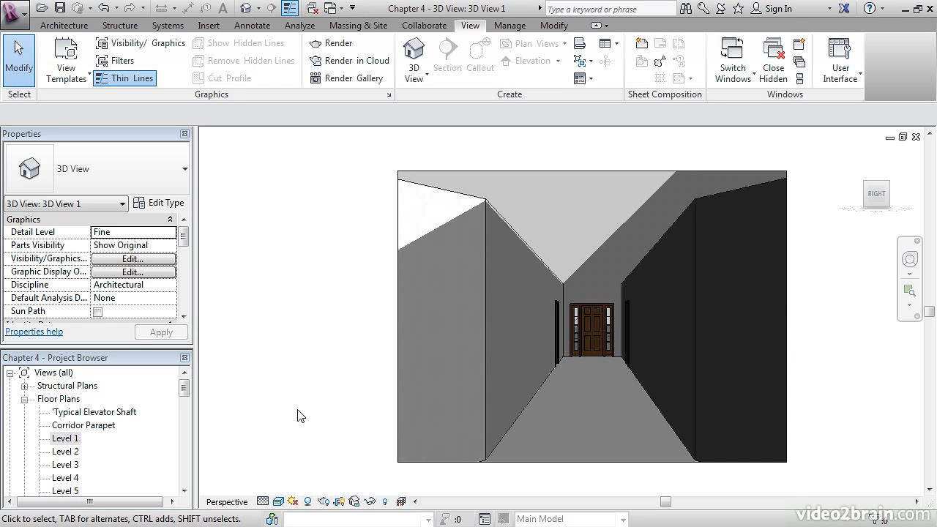
pyautogui.click(307, 503)
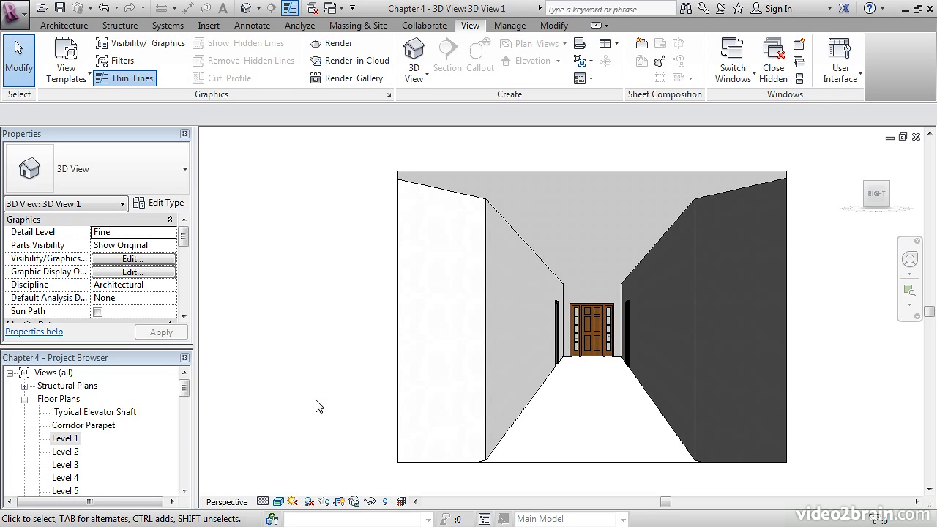
# - Close the camera view and return to the east wing in the Level 1 floor plan
pyautogui.click(916, 138)
pyautogui.moveTo(682, 324); pyautogui.dragTo(617, 339, button='middle')
pyautogui.moveTo(576, 372); pyautogui.dragTo(659, 375, button='middle')
pyautogui.scroll(2, 623, 320)
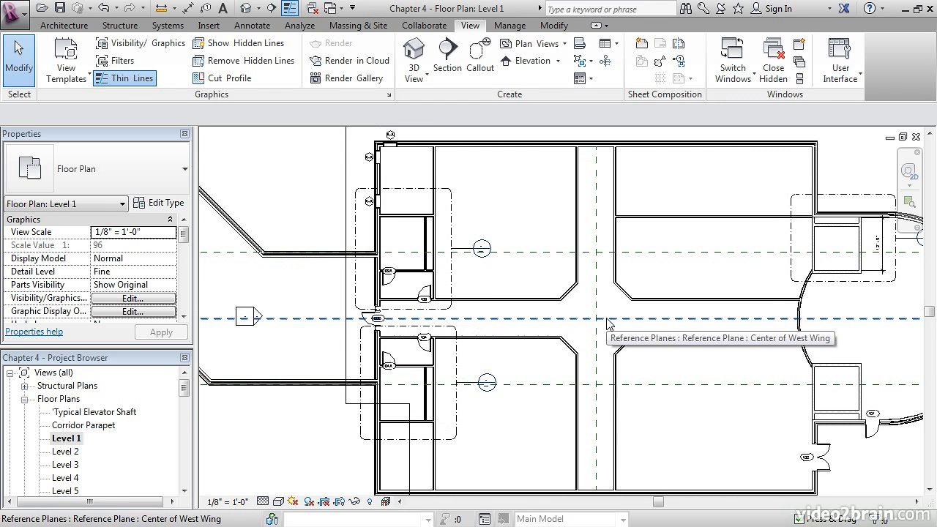
# - Rename the 3D view 3D View 1 as East Wing corridor Perspective
pyautogui.moveTo(185, 383); pyautogui.dragTo(185, 437)
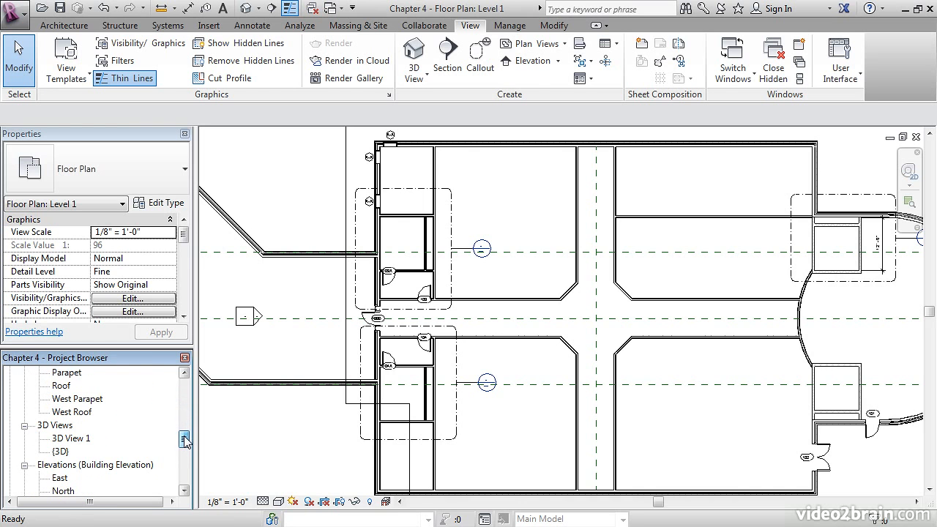
pyautogui.click(70, 439)
pyautogui.click(60, 451)
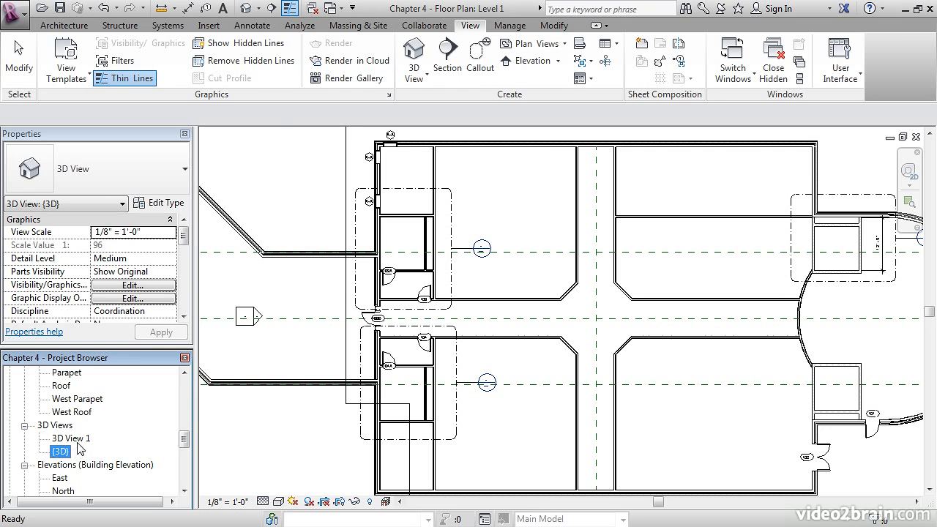
pyautogui.rightClick(79, 439)
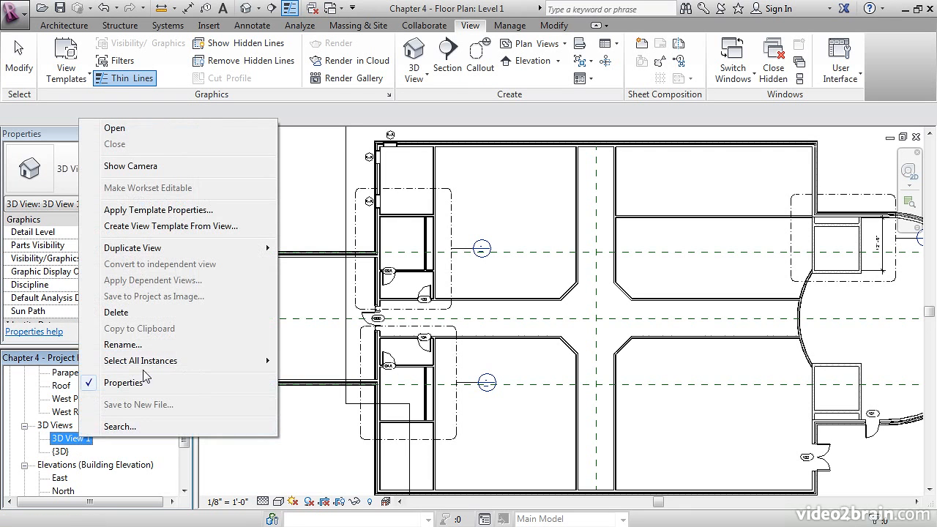
pyautogui.click(123, 344)
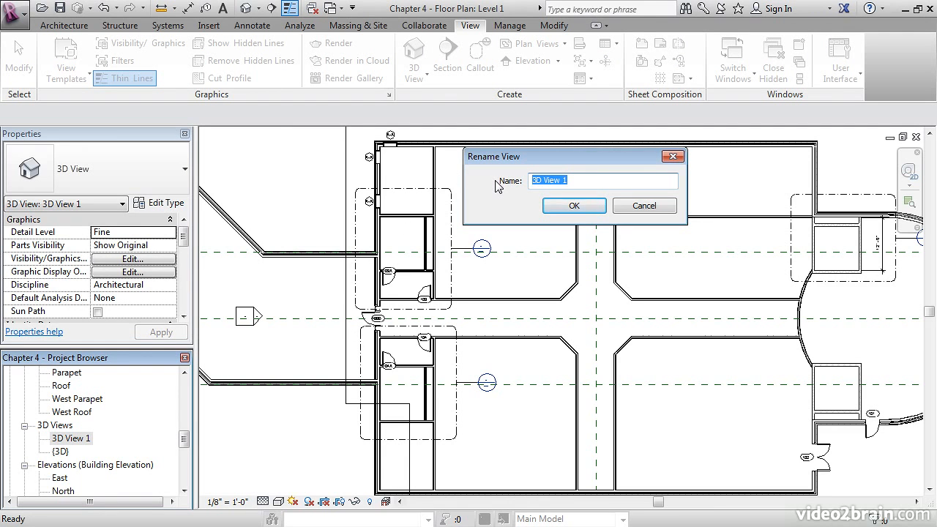
pyautogui.write('East Wing corridor Perspective')
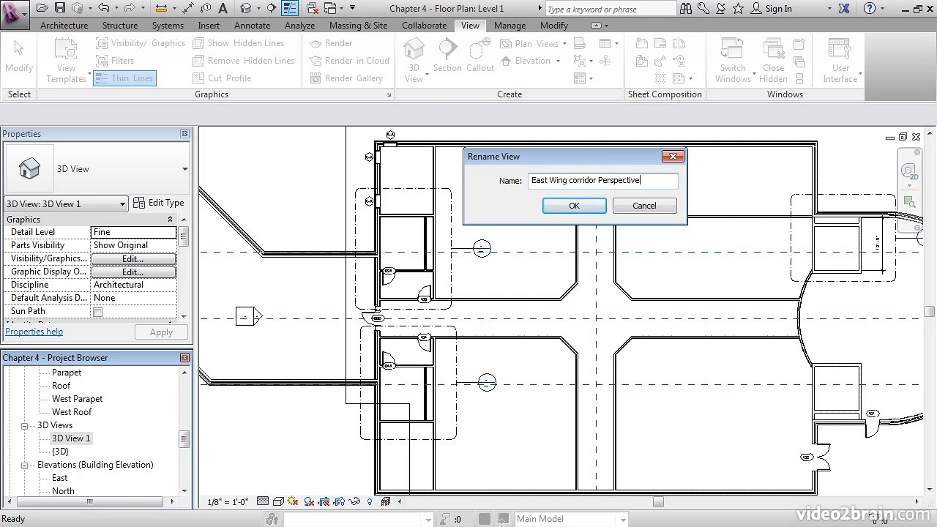
pyautogui.click(573, 206)
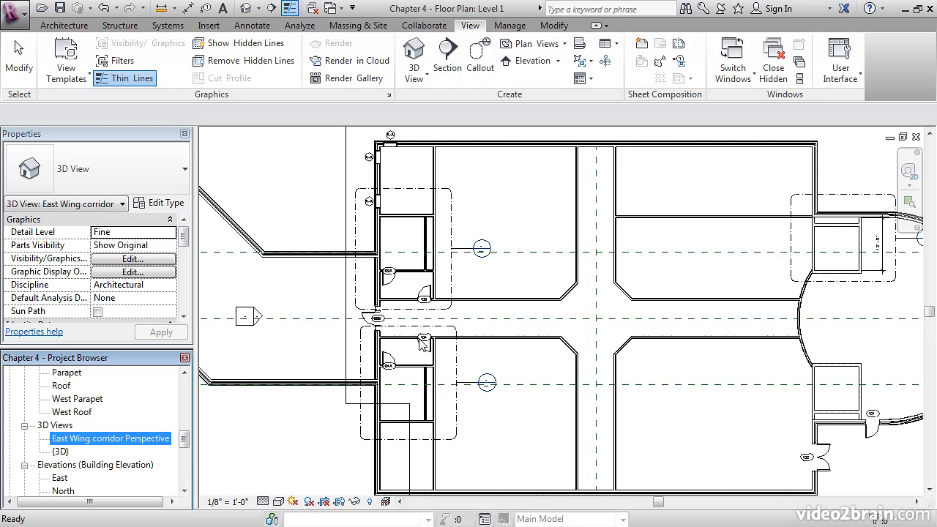
# - Show the East Wing corridor Perspective camera in the Level 1 plan and slightly adjust its far clip boundary and eye position
pyautogui.rightClick(107, 442)
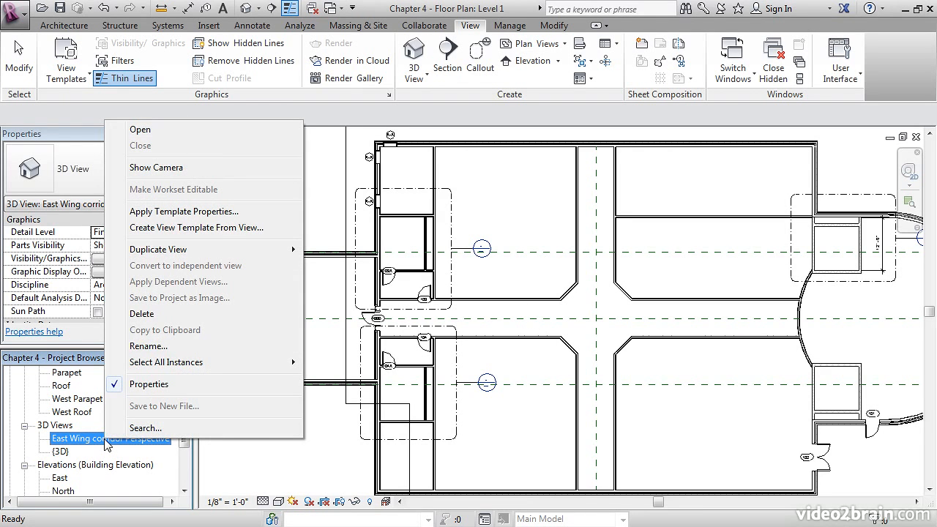
pyautogui.click(167, 169)
pyautogui.moveTo(373, 322); pyautogui.dragTo(440, 317, button='middle')
pyautogui.scroll(-3, 417, 316)
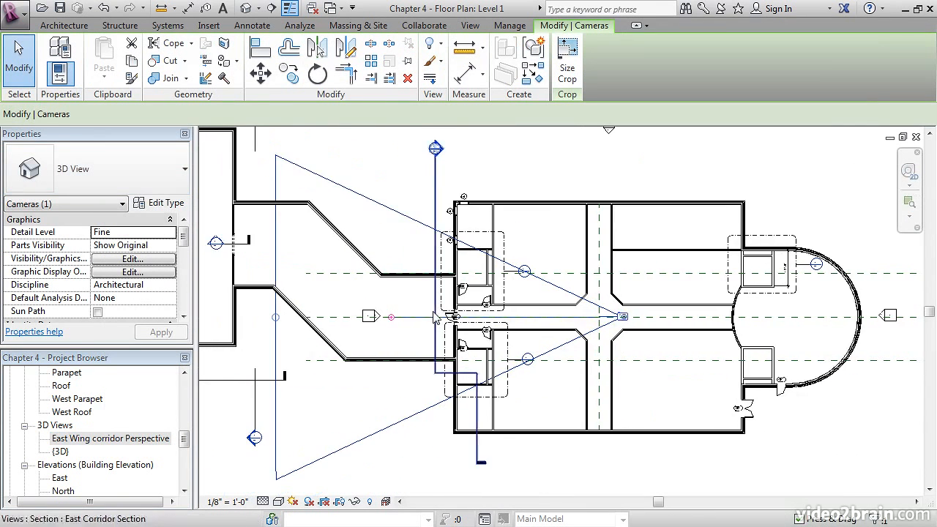
pyautogui.moveTo(390, 318); pyautogui.dragTo(288, 316)
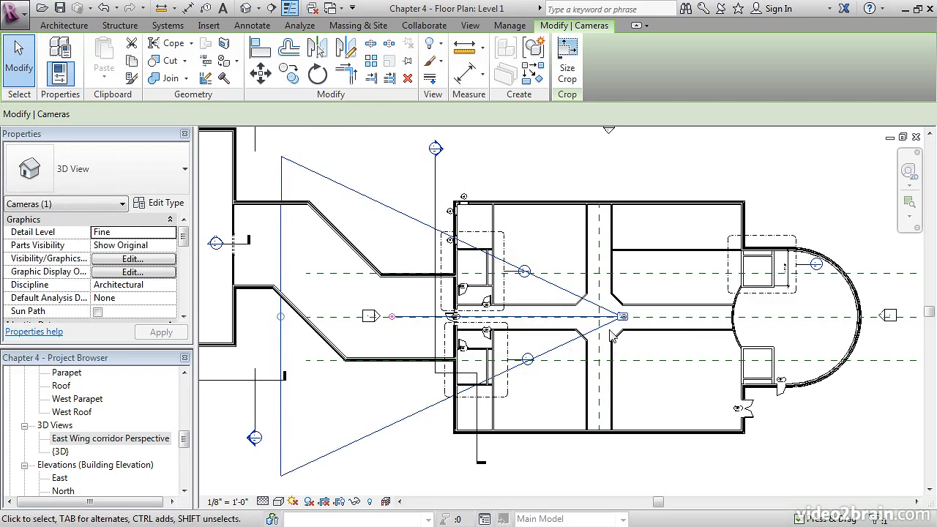
pyautogui.moveTo(621, 317); pyautogui.dragTo(624, 318)
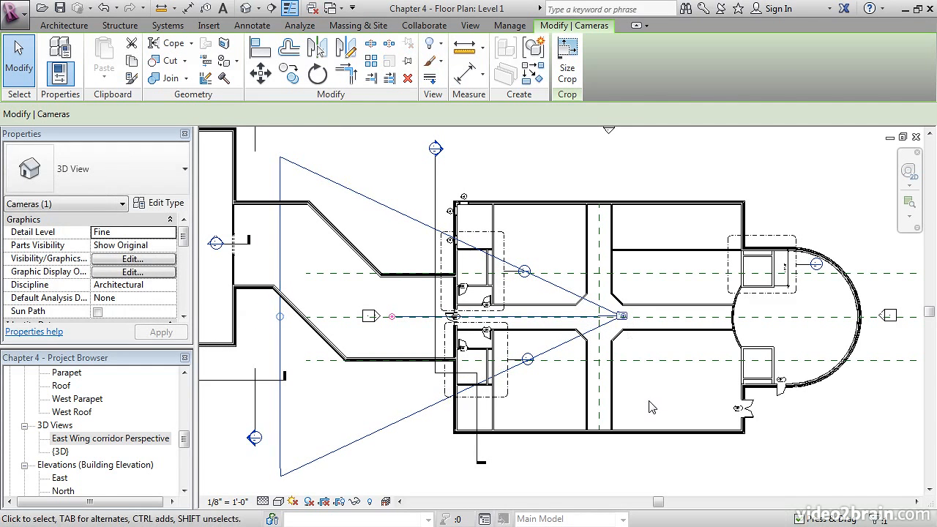
pyautogui.click(653, 407)
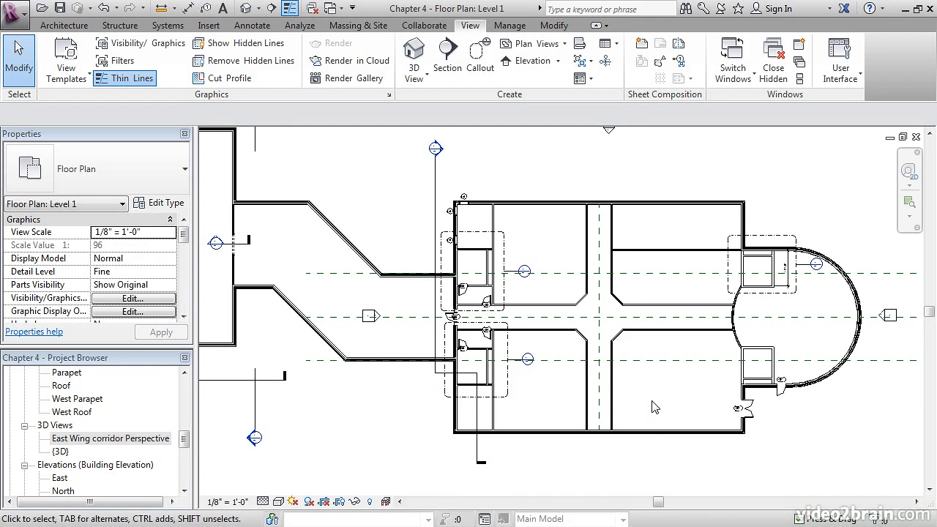
# - Open the East Wing corridor Perspective view and widen its crop region on both sides
pyautogui.doubleClick(104, 438)
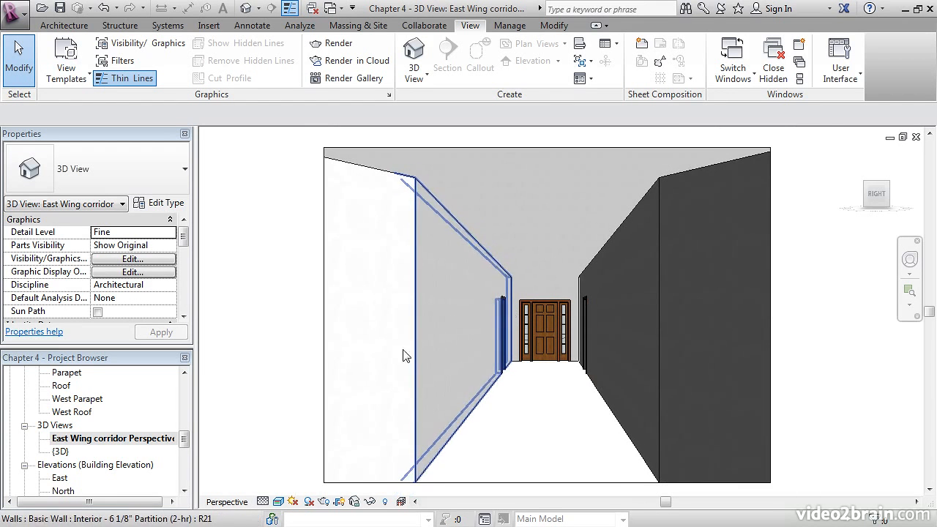
pyautogui.click(325, 364)
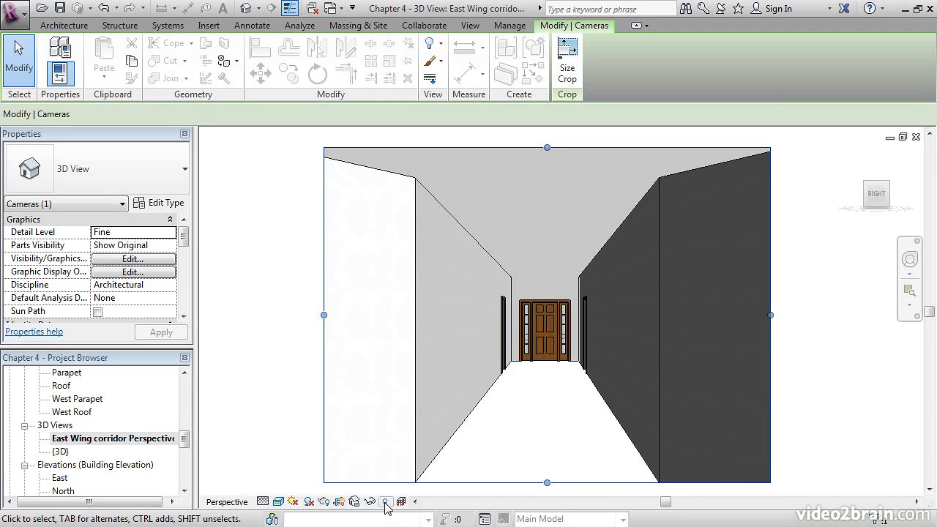
pyautogui.moveTo(492, 432); pyautogui.dragTo(444, 418, button='middle')
pyautogui.scroll(-1, 445, 418)
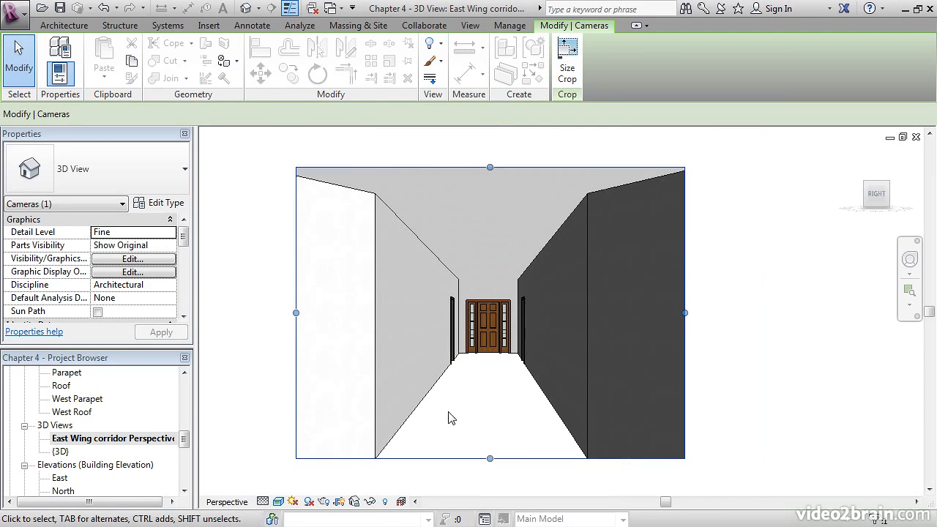
pyautogui.moveTo(685, 313); pyautogui.dragTo(682, 326)
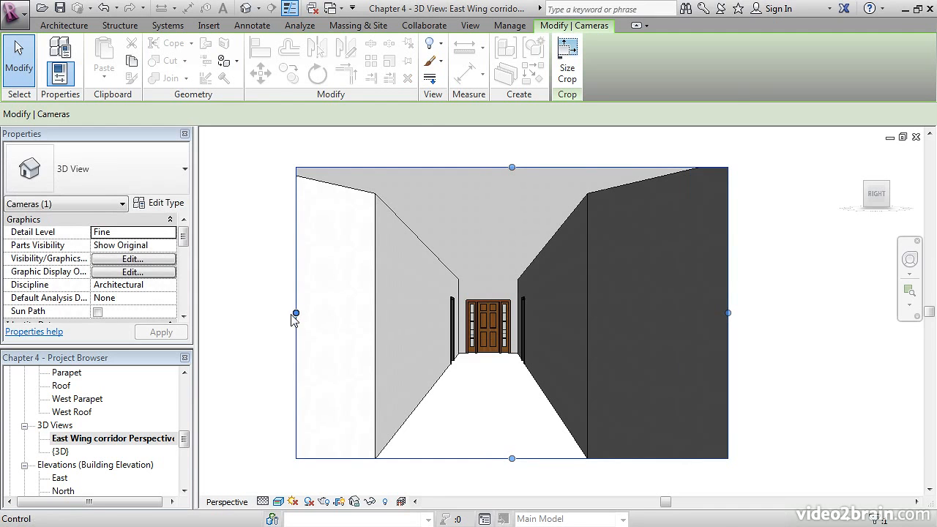
pyautogui.moveTo(296, 315); pyautogui.dragTo(264, 308)
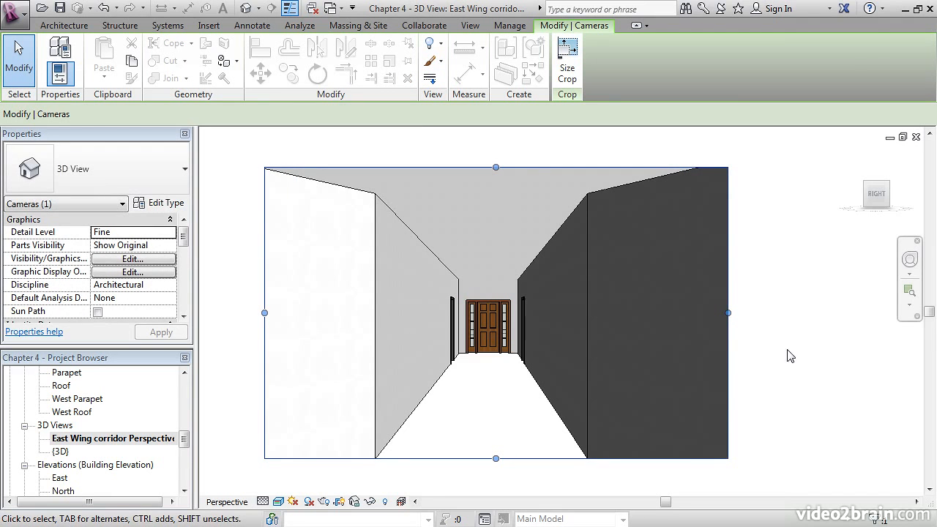
# - Return to the Level 1 floor plan with the whole building in view and save the project
pyautogui.click(915, 138)
pyautogui.moveTo(183, 439); pyautogui.dragTo(185, 387)
pyautogui.click(66, 438)
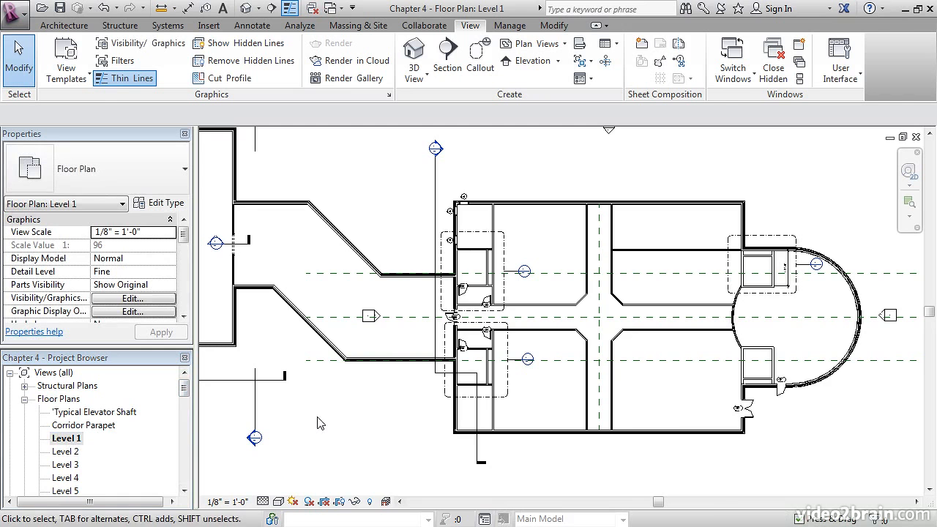
pyautogui.press('z')
pyautogui.press('f')
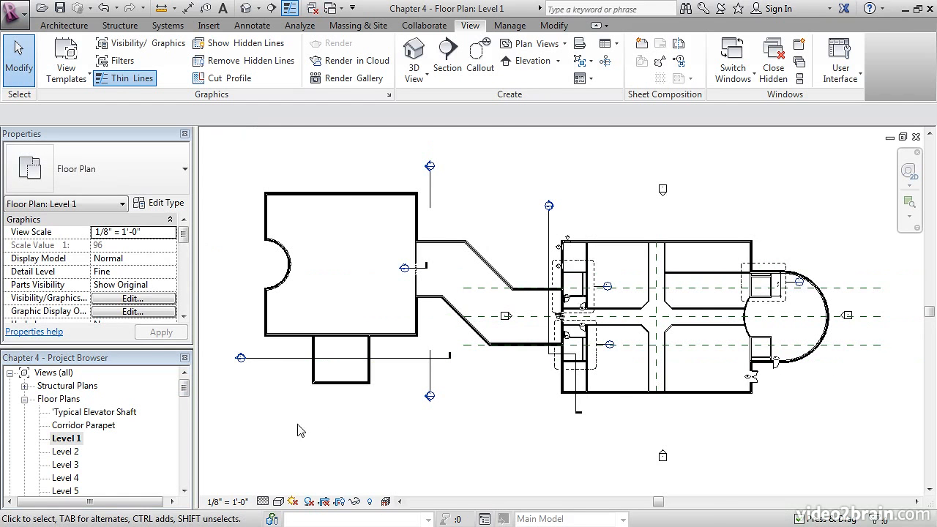
pyautogui.click(62, 10)
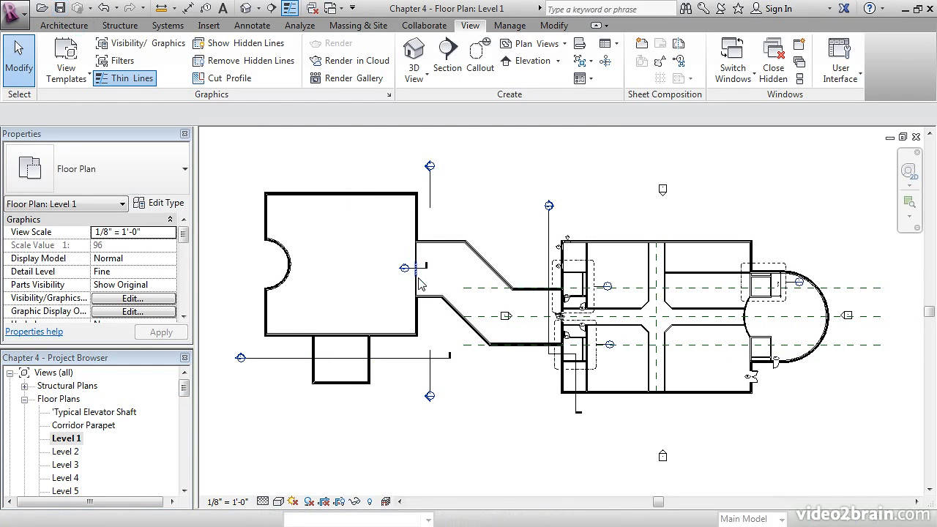